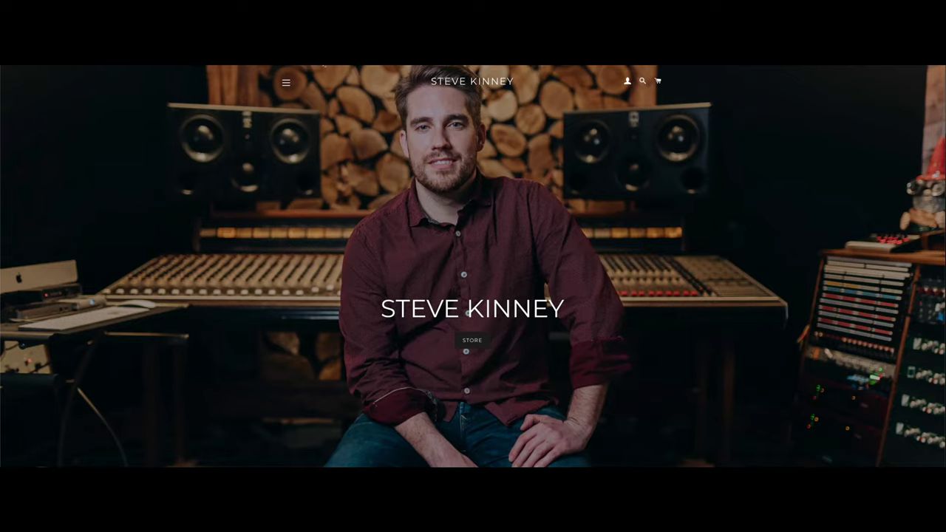
# Go to the Mentor Sessions page and choose the 1 Hour 1-on-1 session.
pyautogui.click(289, 83)
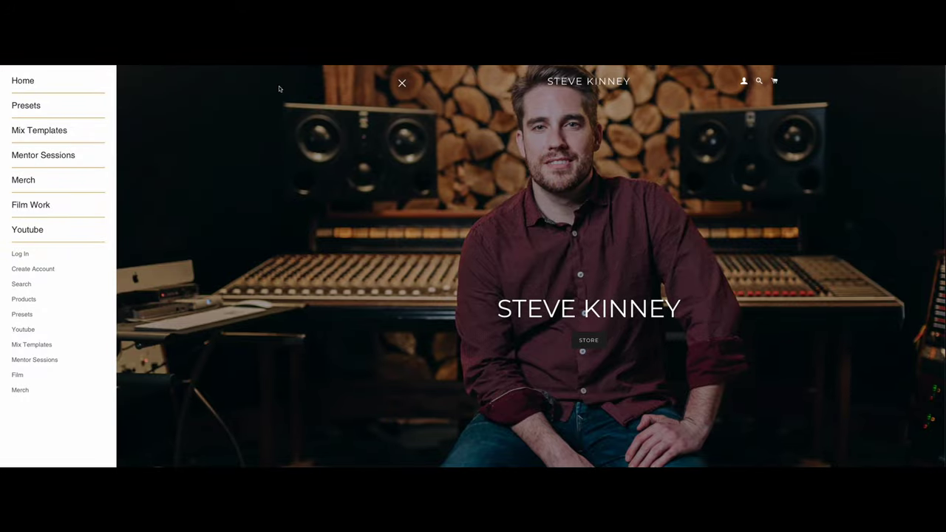
pyautogui.click(68, 157)
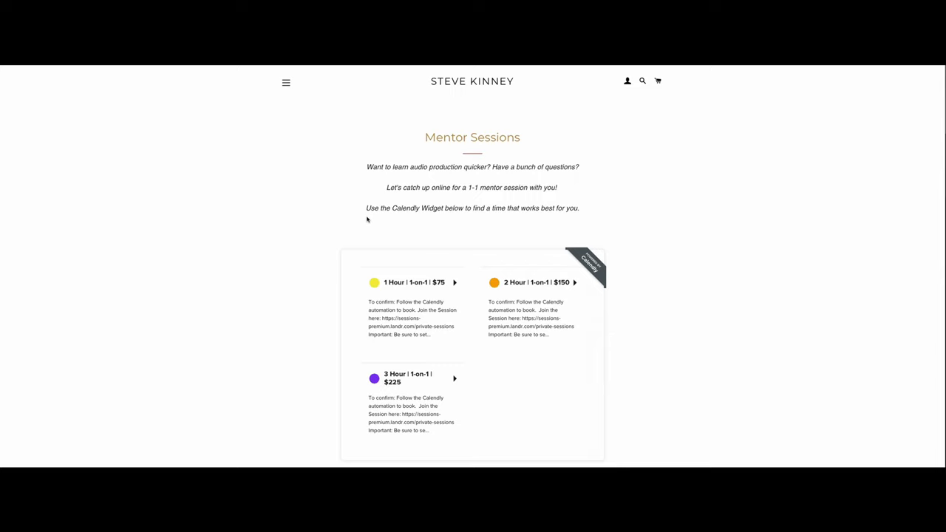
pyautogui.click(412, 305)
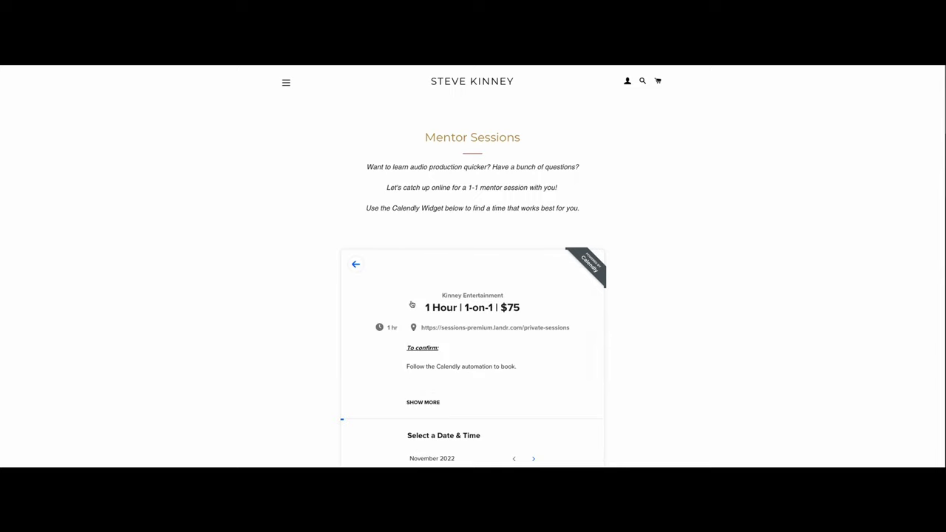
# Book Friday, November 18 at 12:00pm and begin typing the Dropbox link note.
pyautogui.scroll(-2, 413, 300)
pyautogui.scroll(-3, 412, 300)
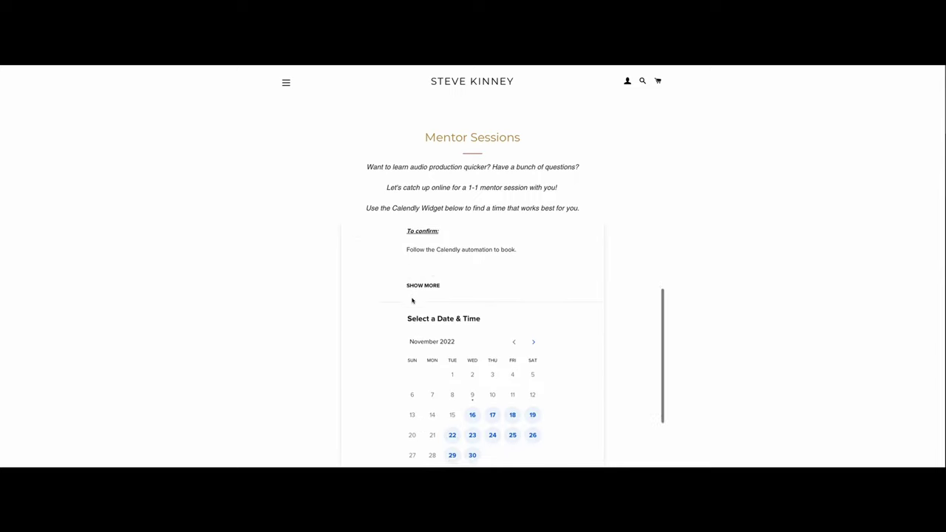
pyautogui.click(537, 249)
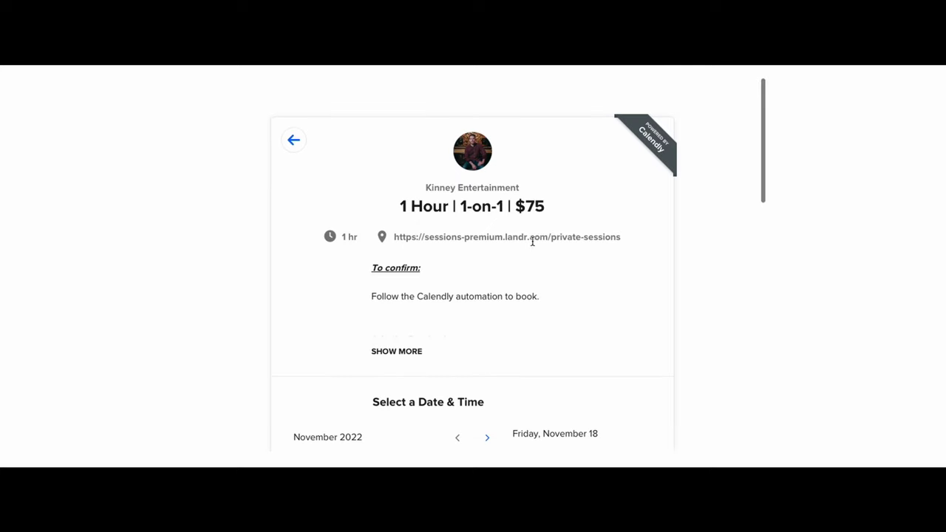
pyautogui.scroll(-3, 554, 243)
pyautogui.scroll(-3, 554, 243)
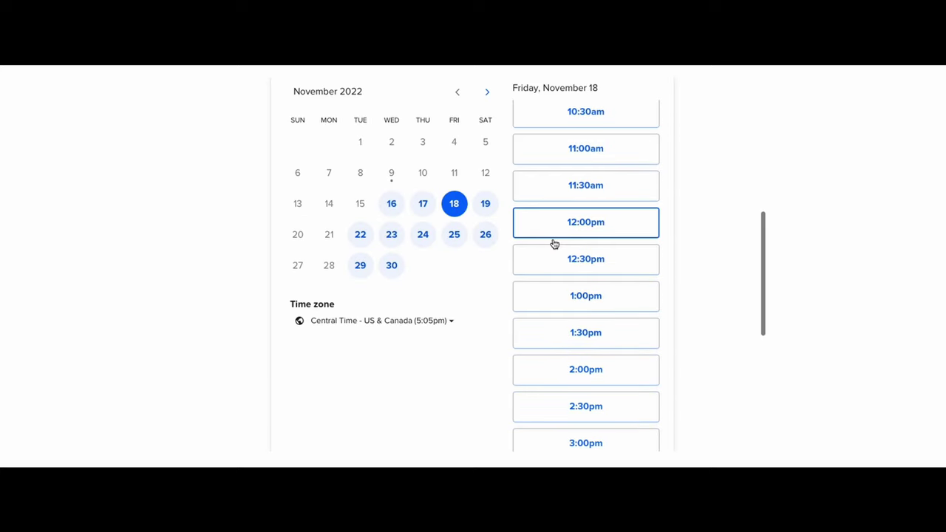
pyautogui.click(581, 231)
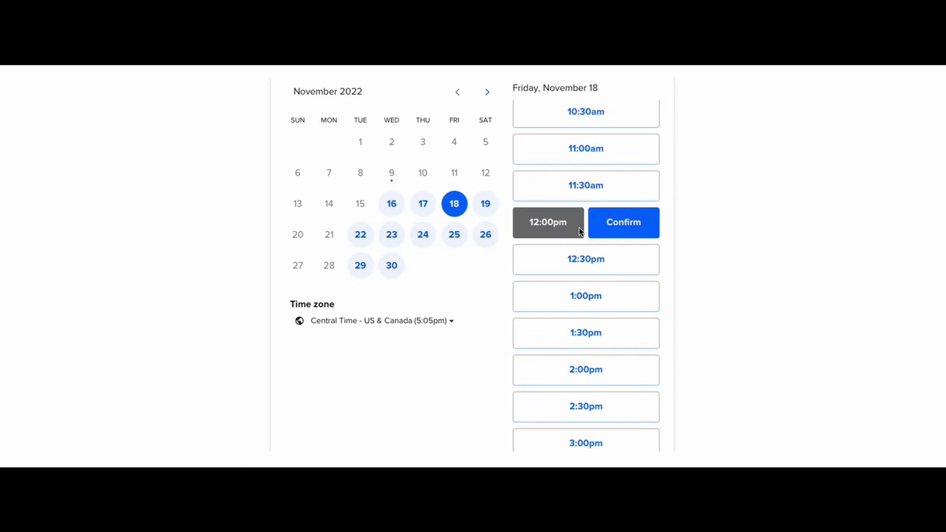
pyautogui.click(629, 230)
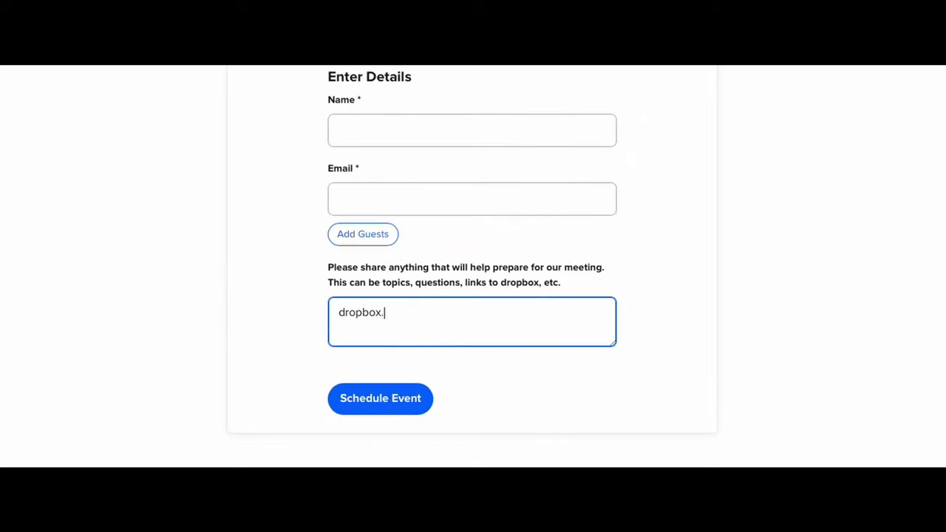
pyautogui.write('com/your file')
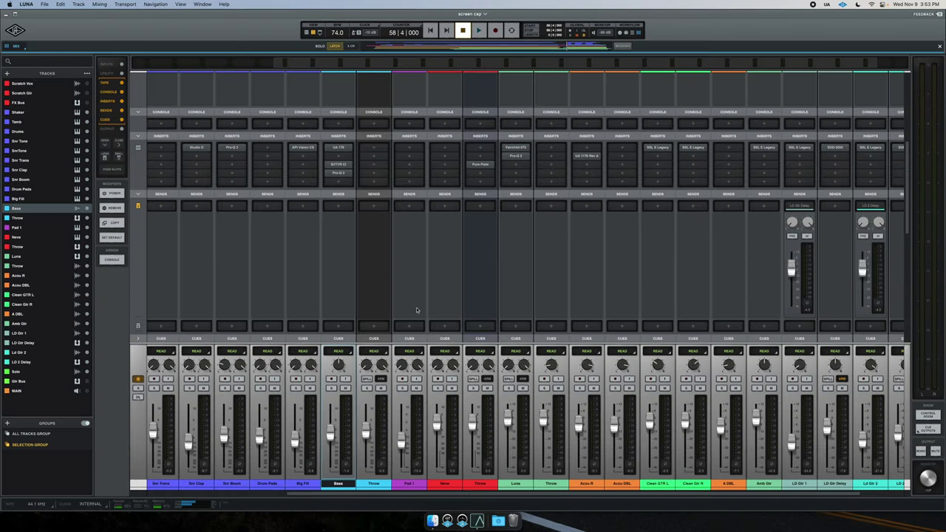
pyautogui.moveTo(333, 437)
pyautogui.mouseDown()
pyautogui.moveTo(333, 426)
pyautogui.moveTo(334, 442)
pyautogui.mouseUp()
pyautogui.click(338, 165)
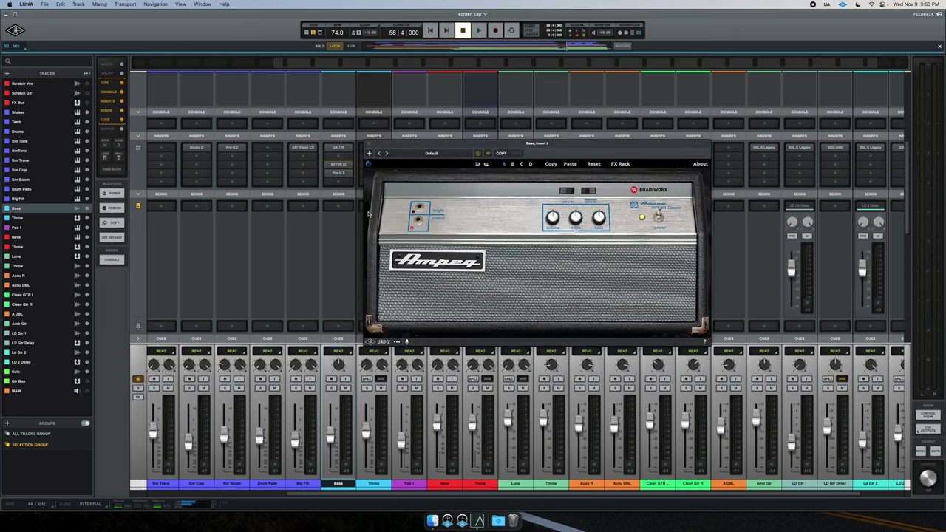
pyautogui.moveTo(456, 144); pyautogui.dragTo(457, 164)
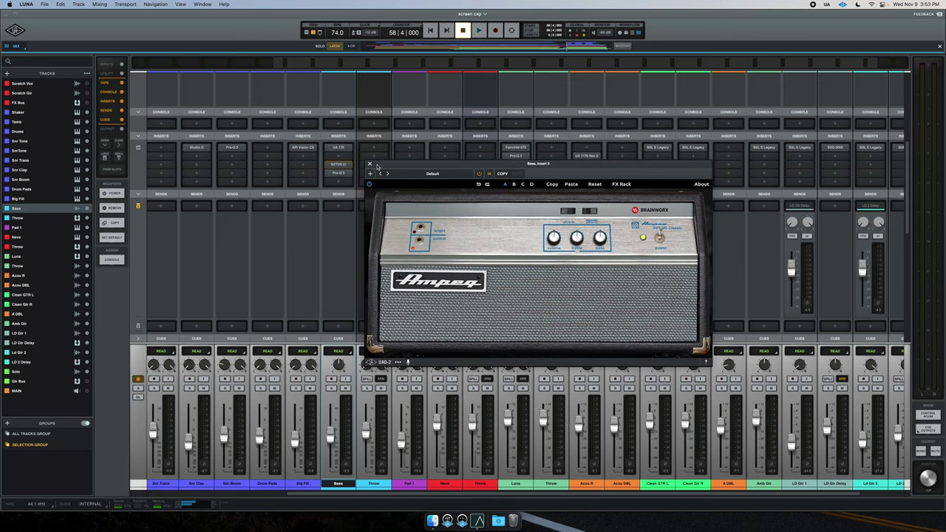
pyautogui.click(371, 164)
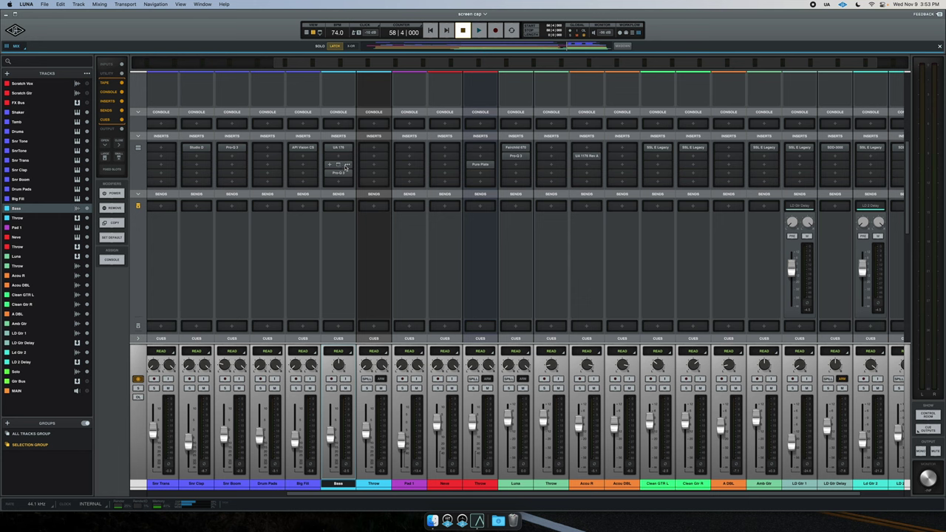
# Freeze the Bass track up to its Ampeg SVTVR insert, keeping Pro-Q 3 live.
pyautogui.click(347, 165)
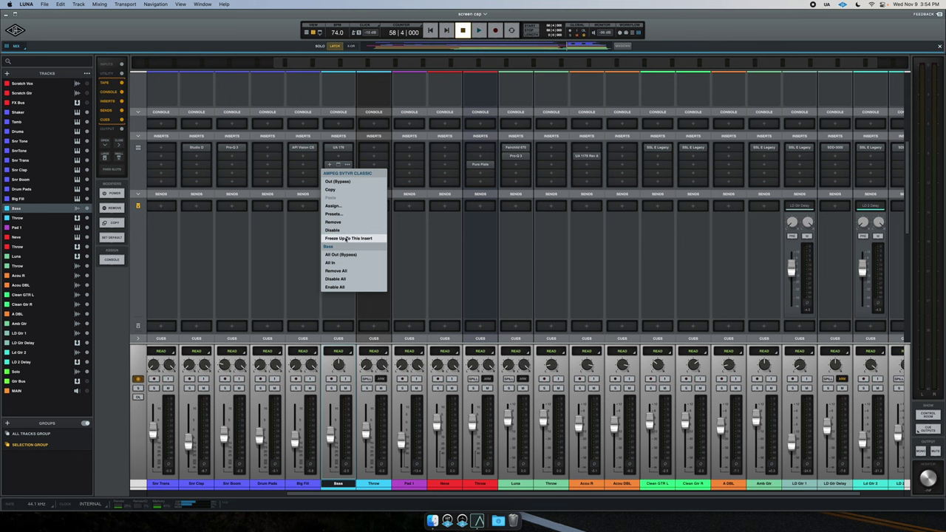
pyautogui.click(361, 239)
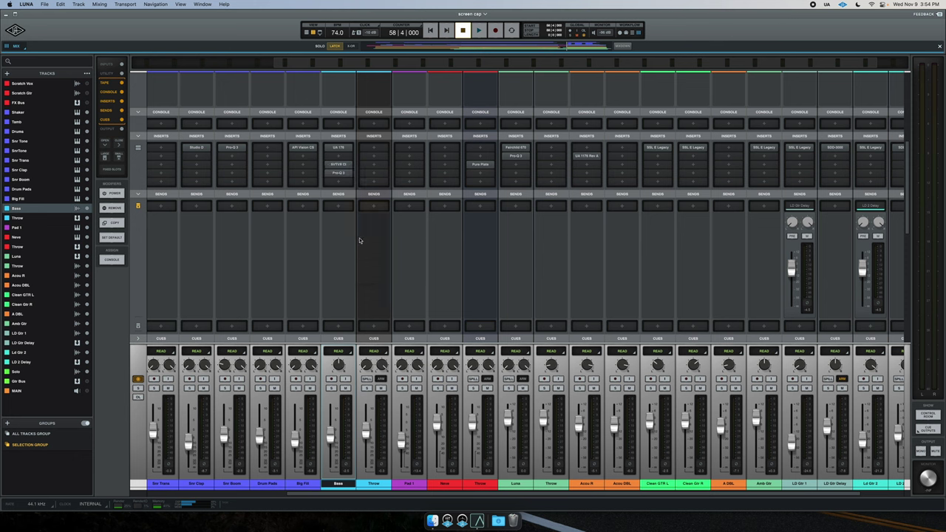
pyautogui.click(338, 166)
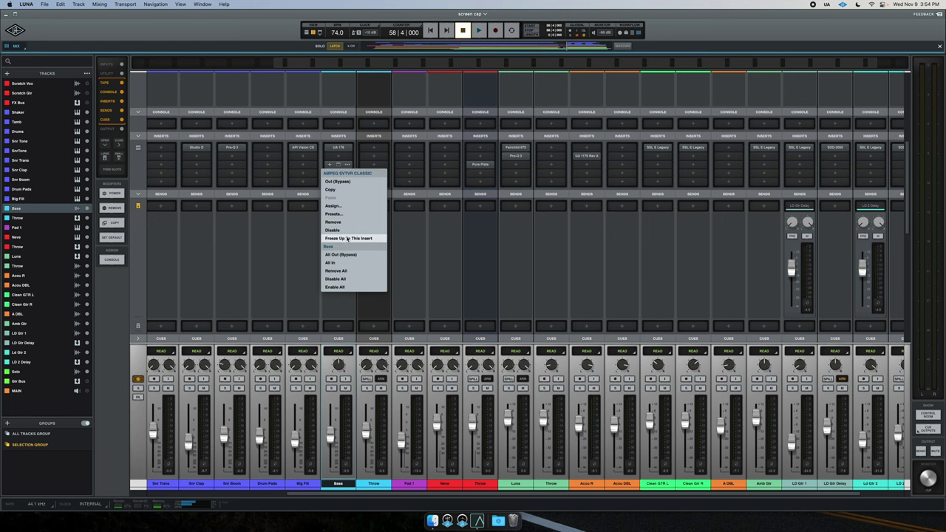
pyautogui.click(346, 239)
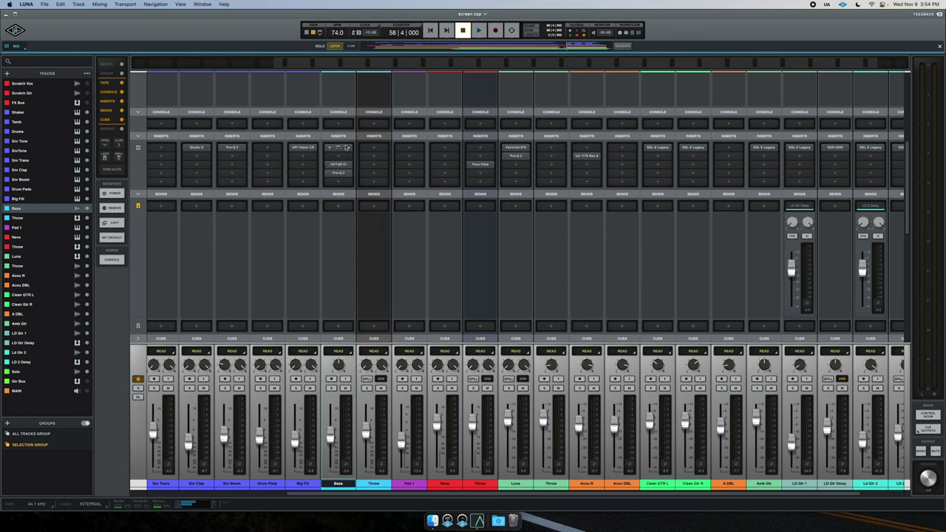
pyautogui.click(338, 149)
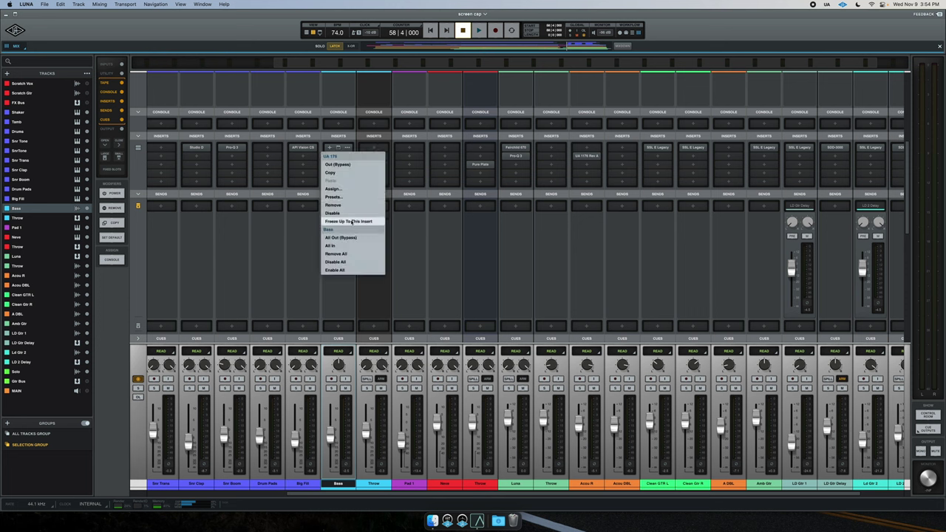
pyautogui.click(349, 221)
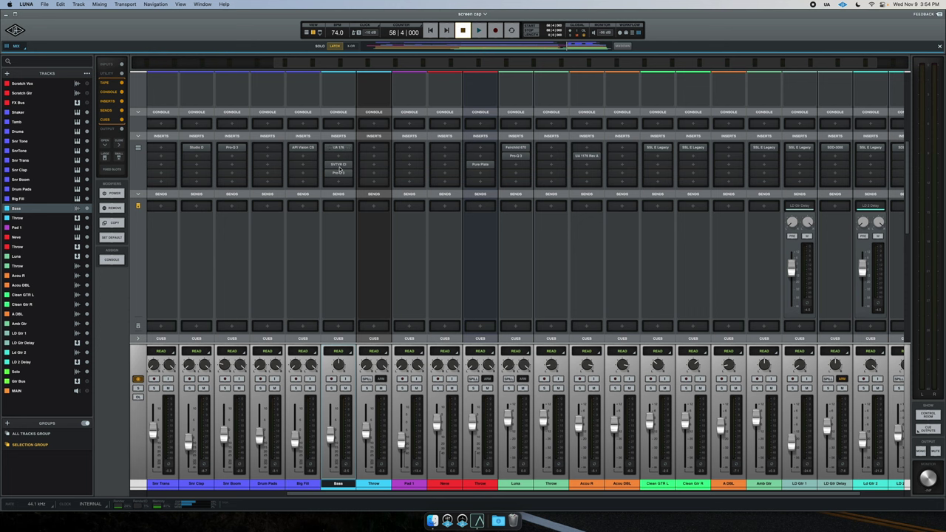
pyautogui.click(338, 165)
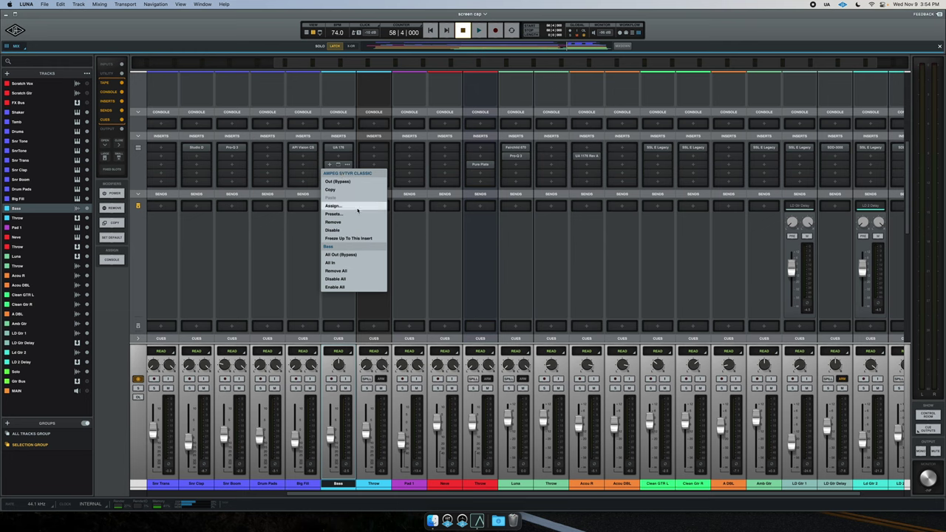
pyautogui.click(353, 238)
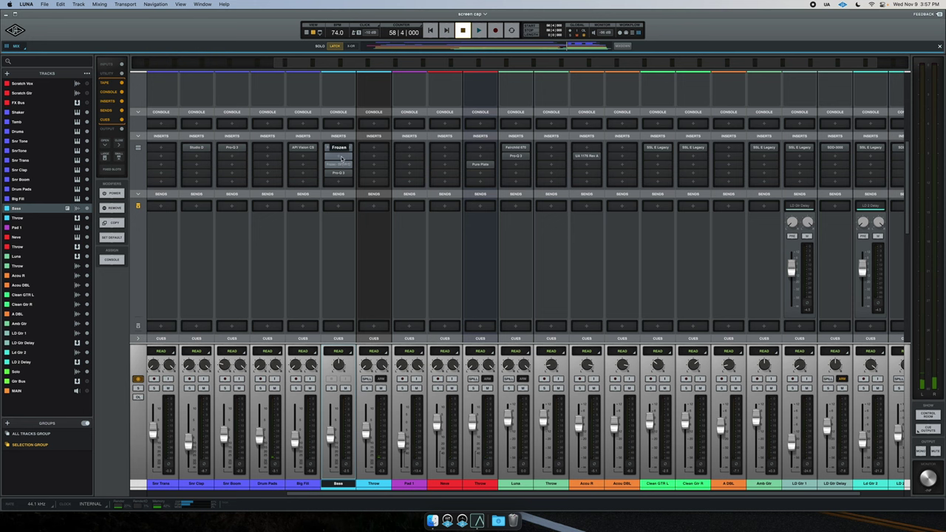
pyautogui.click(339, 174)
pyautogui.press('super+equal')
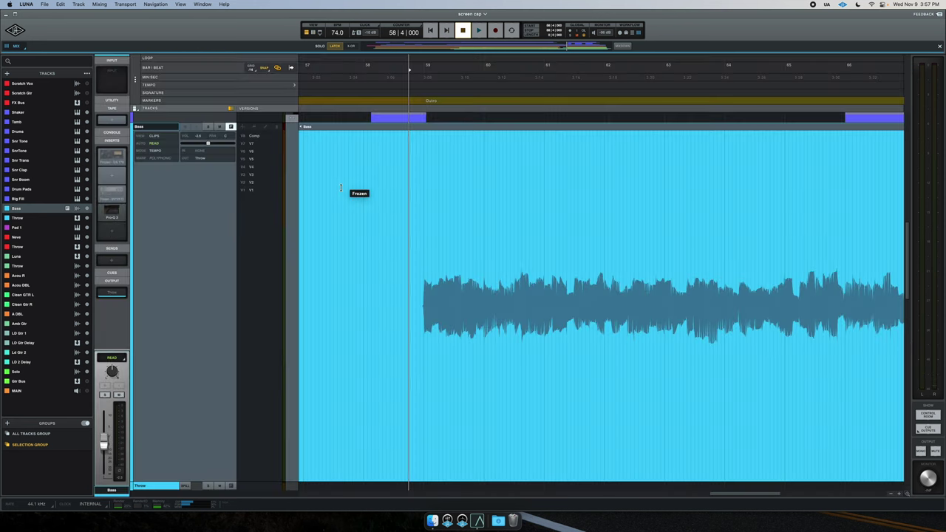
pyautogui.hscroll(-10, 372, 234)
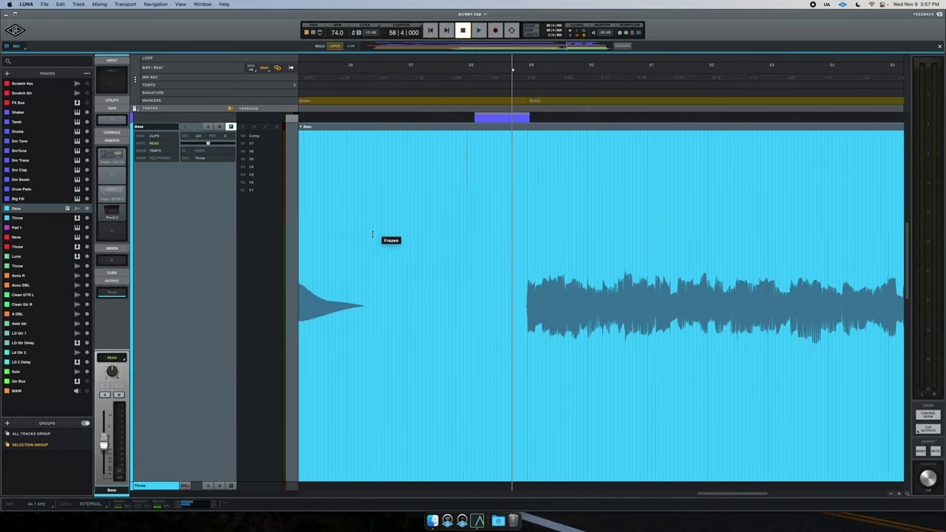
pyautogui.hscroll(10, 372, 234)
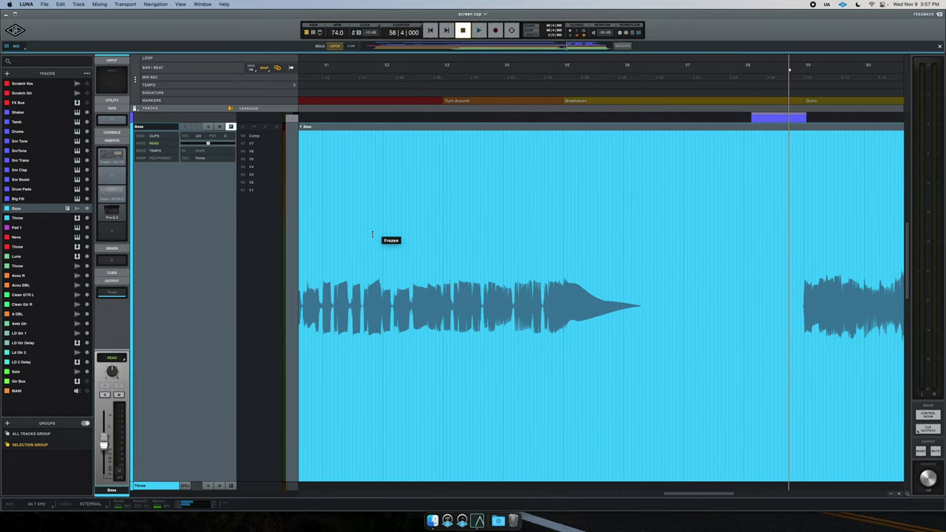
pyautogui.hscroll(2, 372, 234)
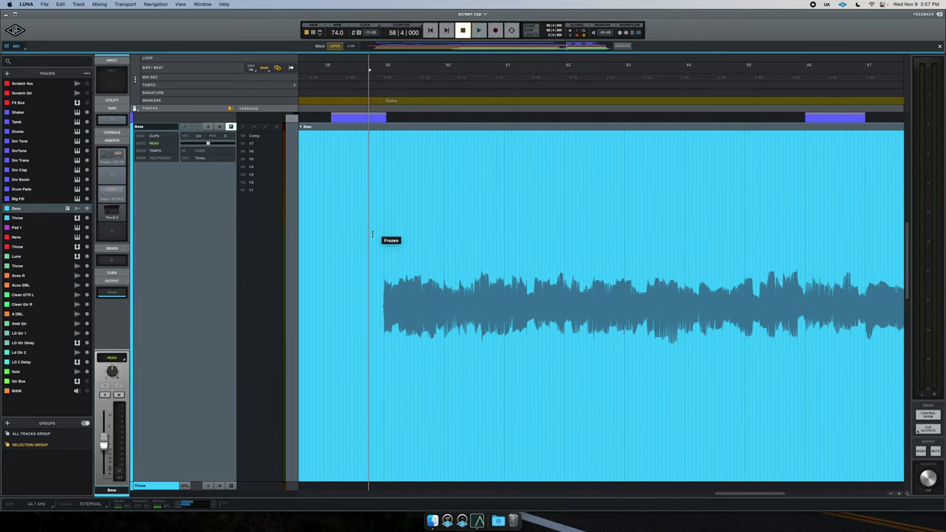
pyautogui.hscroll(-1, 372, 235)
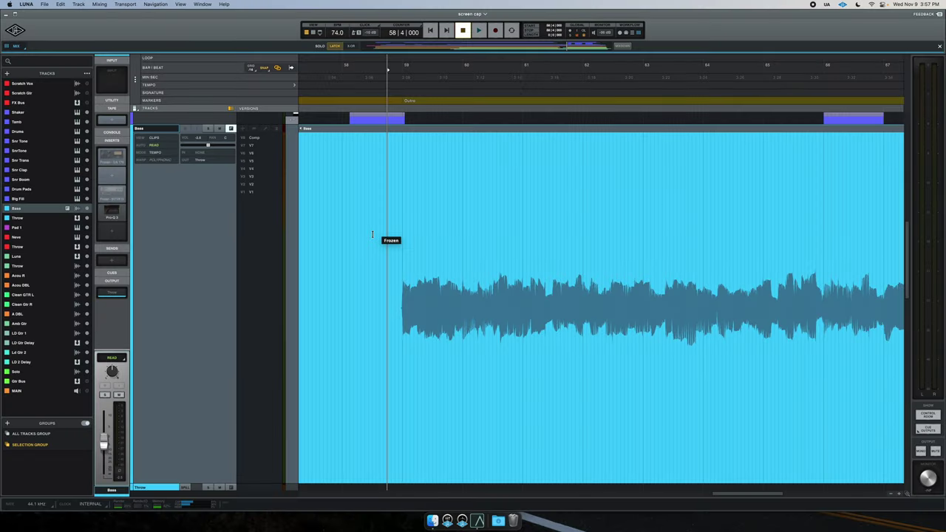
# Unfreeze the Bass track and scroll the timeline to check its Bass DI copy clip.
pyautogui.click(230, 129)
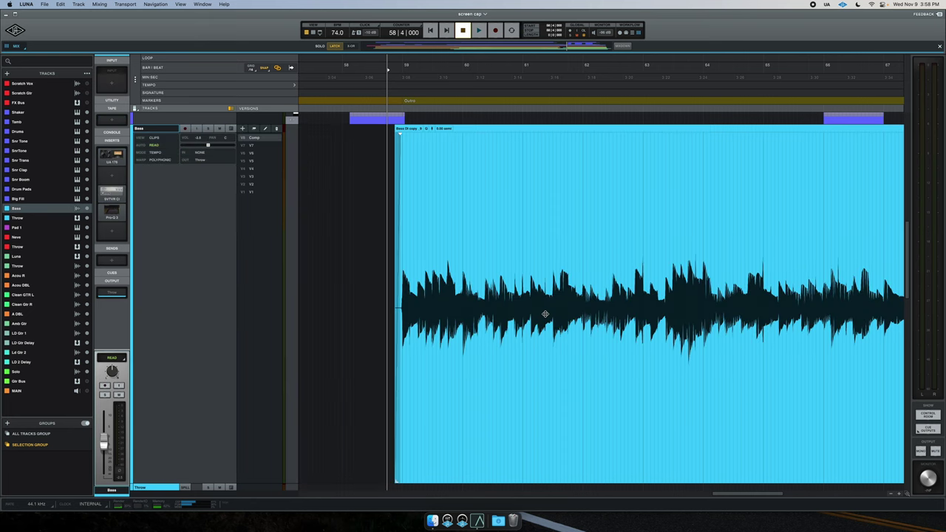
pyautogui.hscroll(5, 545, 314)
pyautogui.hscroll(-4, 545, 314)
pyautogui.hscroll(-8, 545, 315)
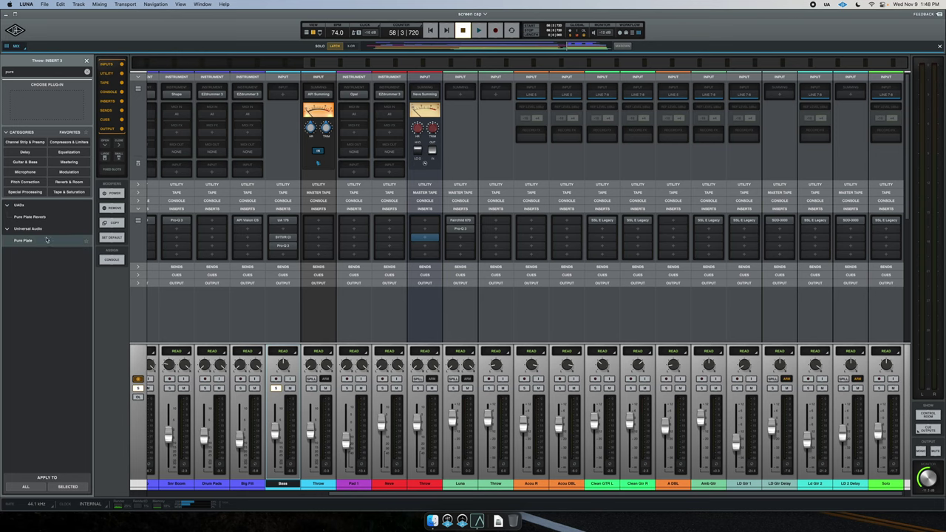
# Load Pure Plate on the Throw insert, view its freeze option, then close its window.
pyautogui.doubleClick(45, 240)
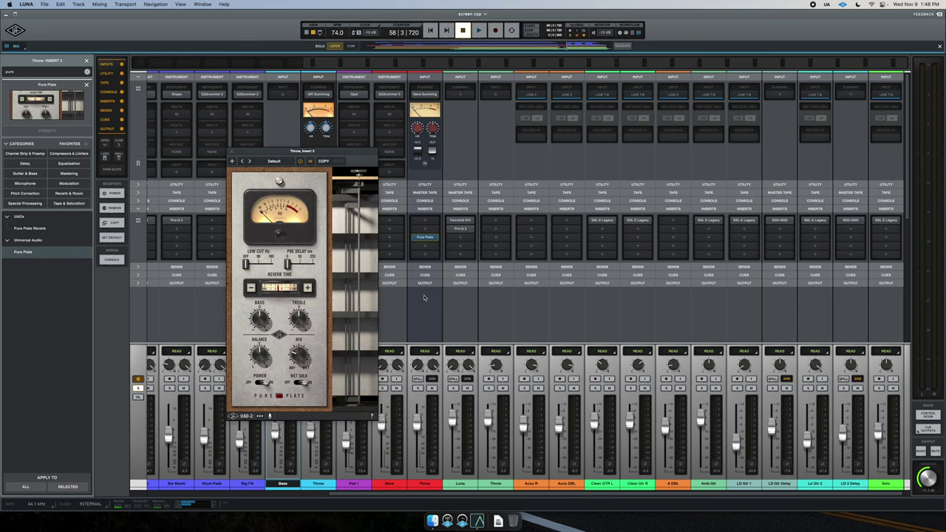
pyautogui.rightClick(435, 238)
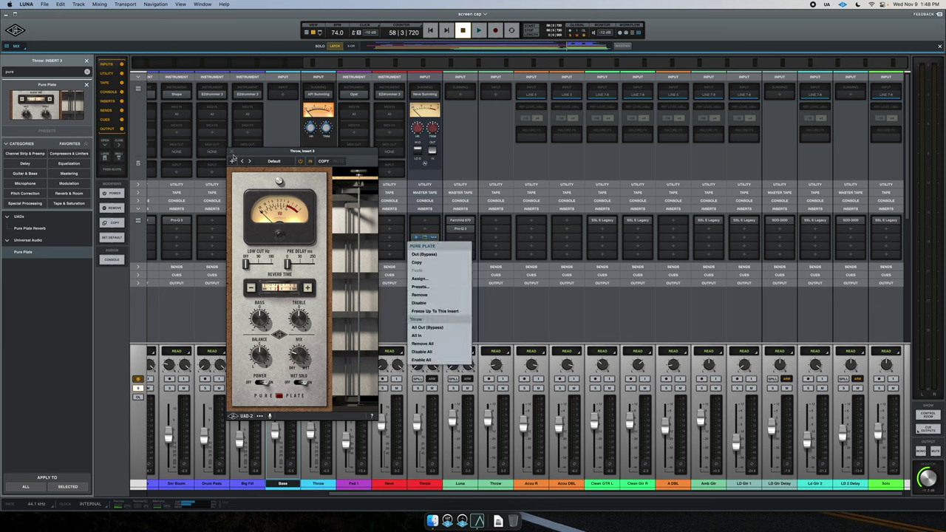
pyautogui.click(232, 152)
pyautogui.click(232, 152)
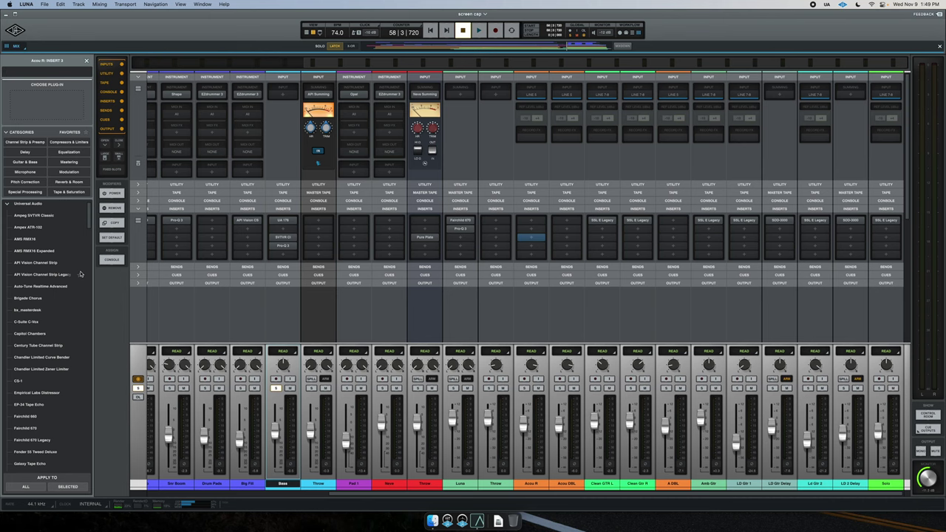
# Search the plug-in chooser for 1176, toggling the Universal Audio folder and Favorites filter.
pyautogui.write('1176')
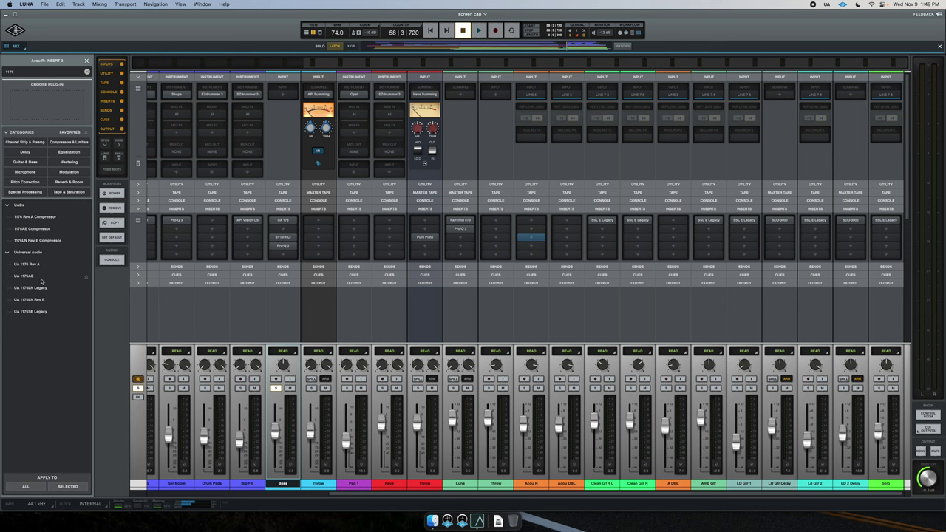
pyautogui.click(7, 253)
pyautogui.click(8, 252)
pyautogui.click(84, 133)
pyautogui.click(86, 132)
pyautogui.click(76, 133)
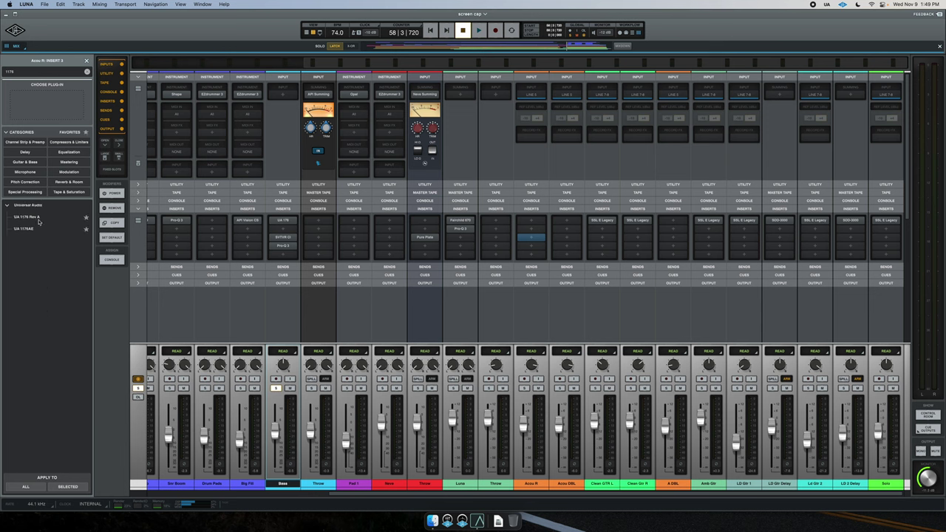
pyautogui.click(76, 133)
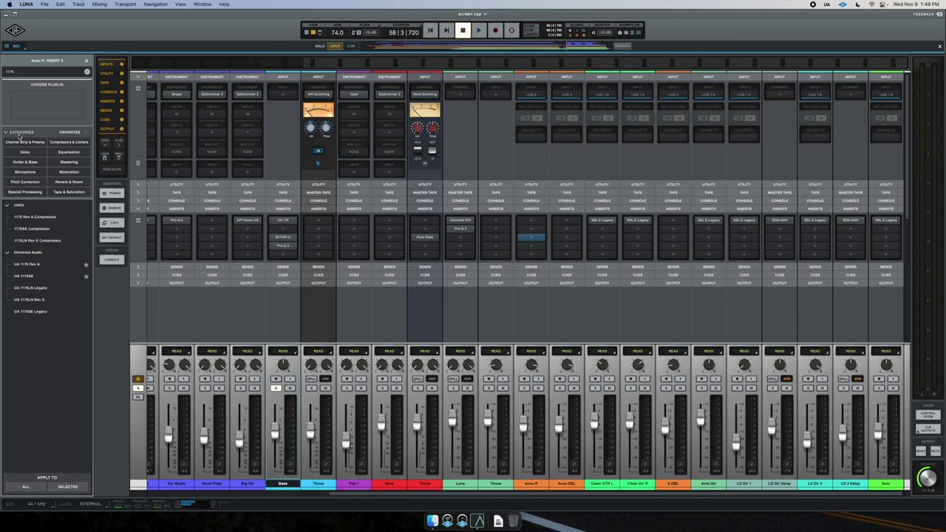
# Clear the search and show only favourites: UA 1176 Rev A, UA 1176AE, SSL Native Drumstrip v6.
pyautogui.click(87, 72)
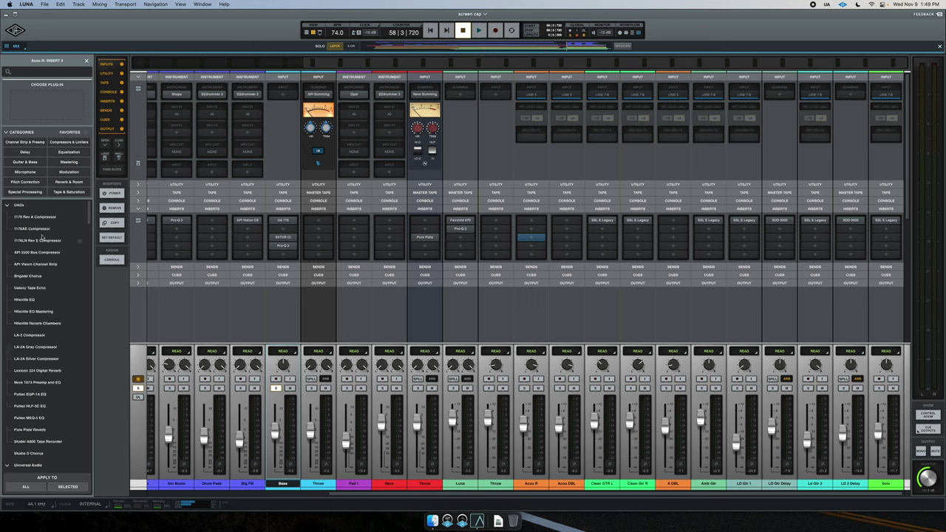
pyautogui.click(8, 205)
pyautogui.click(9, 217)
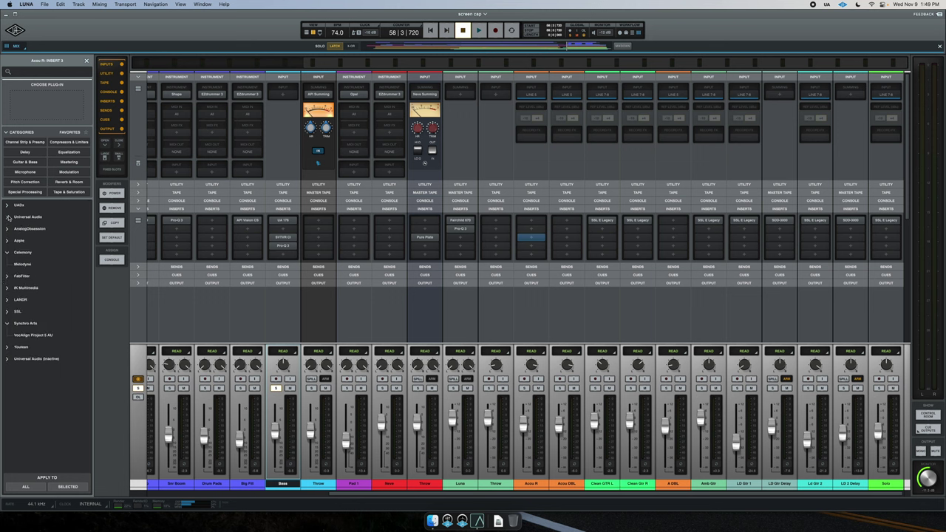
pyautogui.click(7, 311)
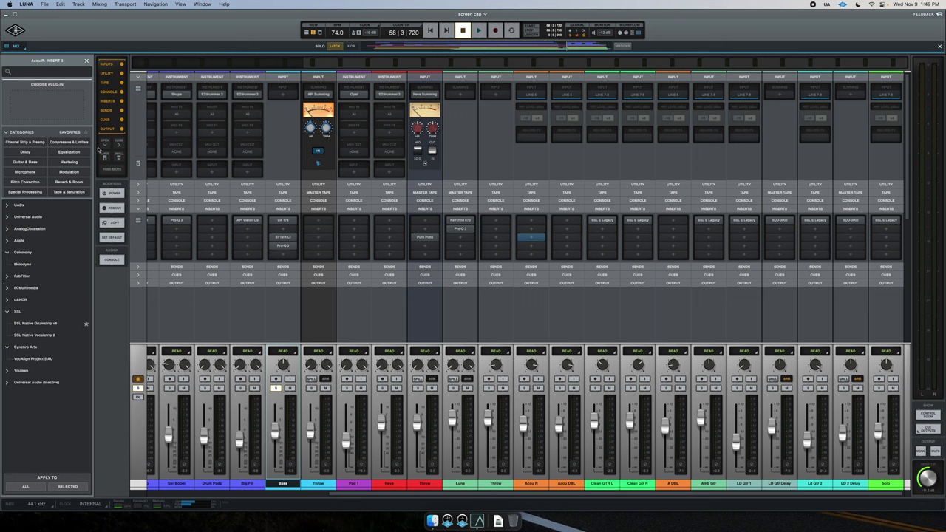
pyautogui.click(70, 133)
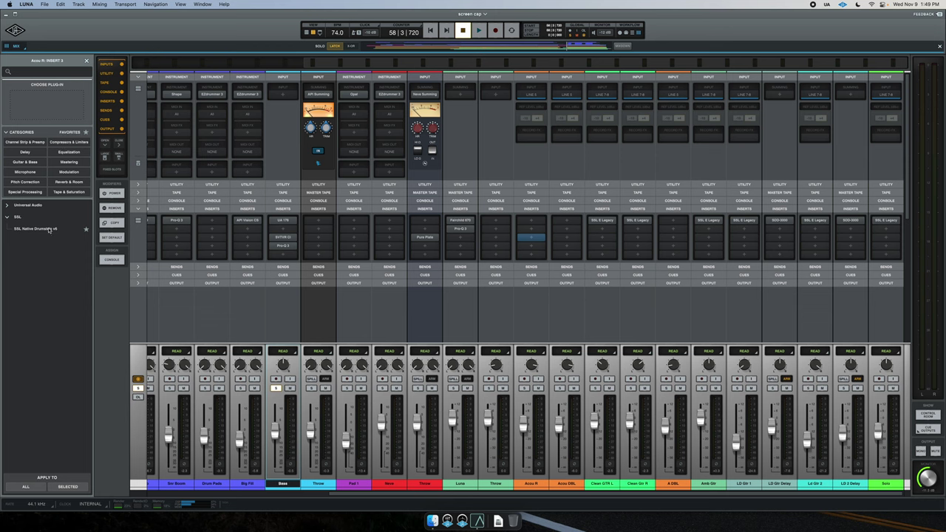
pyautogui.click(7, 206)
# Load UA 1176 Rev A on Acou R with the Class-X - All In Vocal preset, opening Set Default Preset.
pyautogui.click(529, 235)
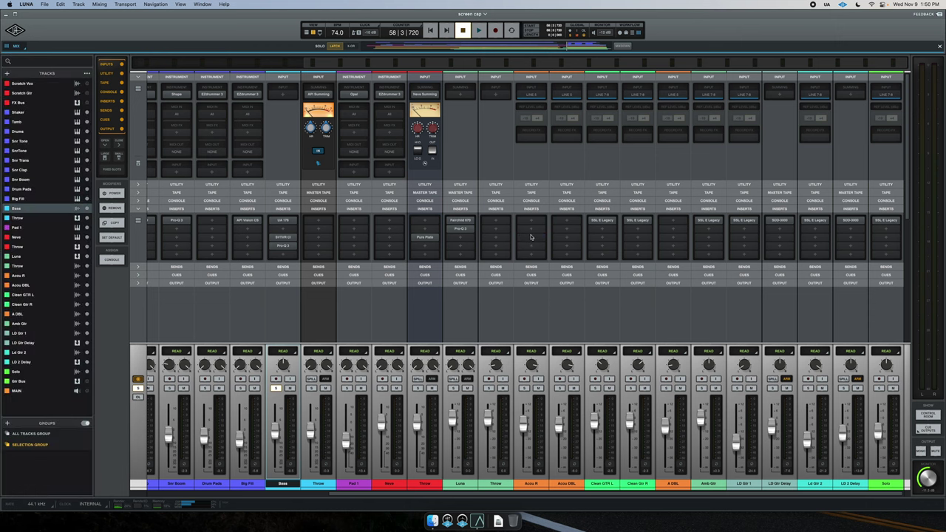
pyautogui.click(531, 235)
pyautogui.doubleClick(35, 252)
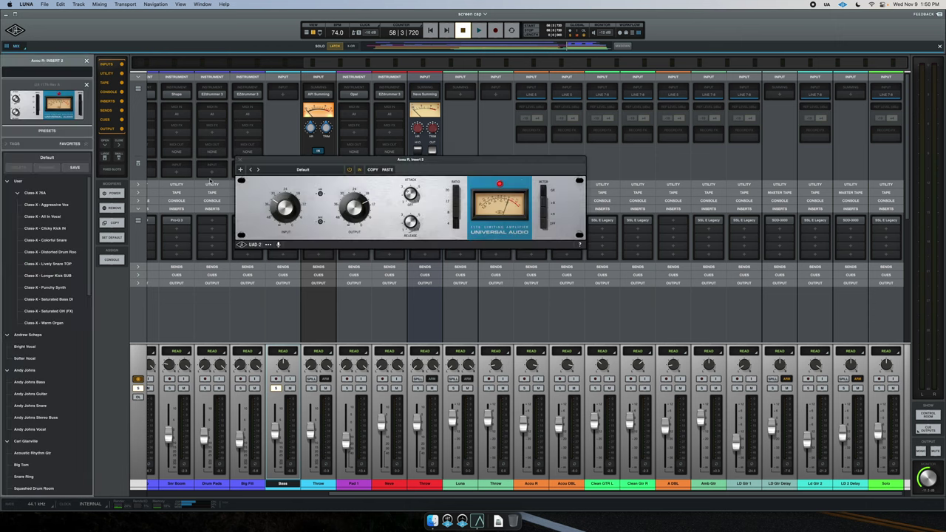
pyautogui.click(42, 229)
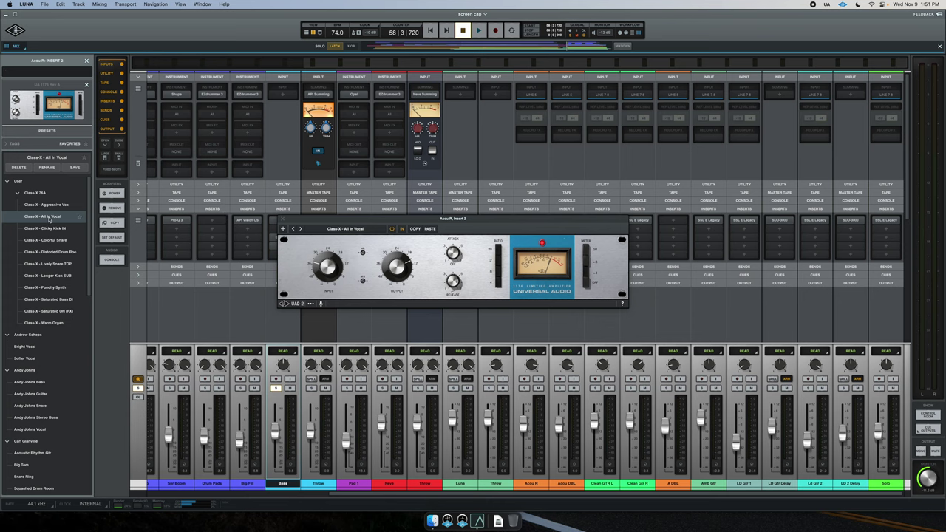
pyautogui.rightClick(49, 219)
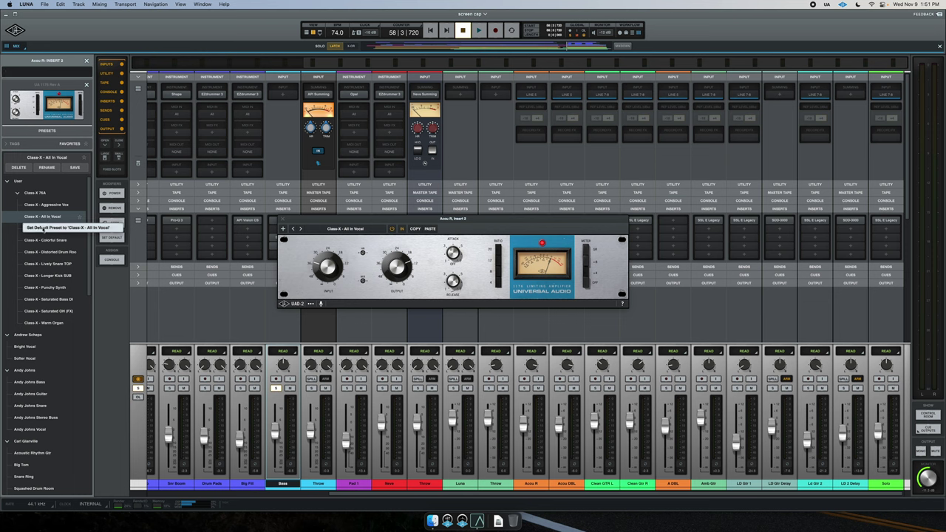